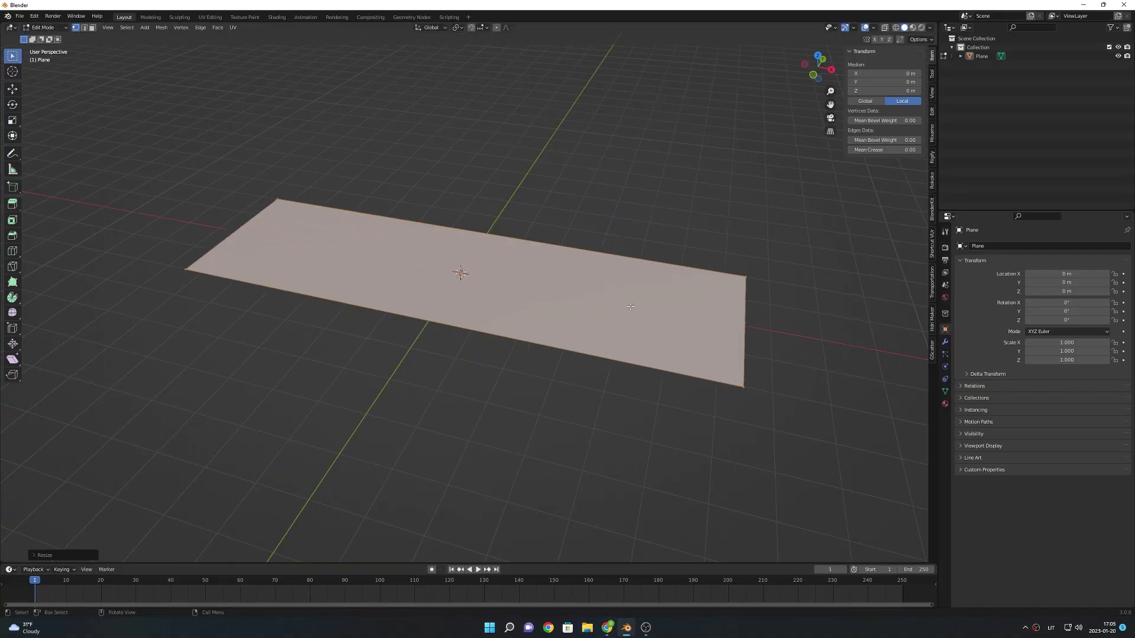
key(s)
- Confirm the stretched plane and add the BMW M3 F30 car model to the scene
click(771, 298)
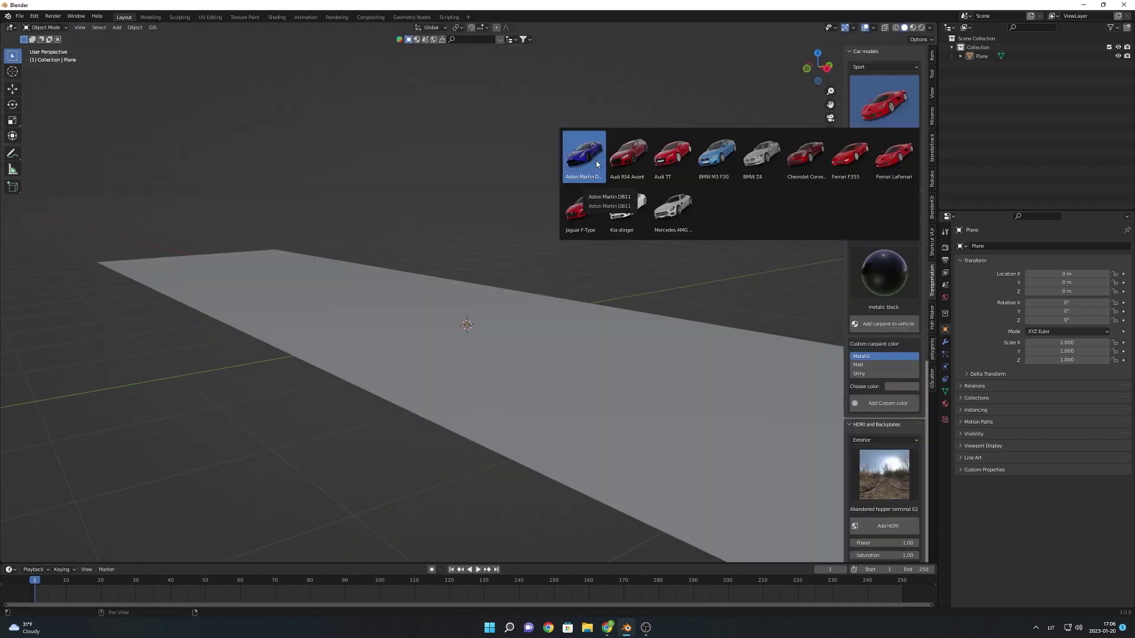
click(708, 162)
click(879, 154)
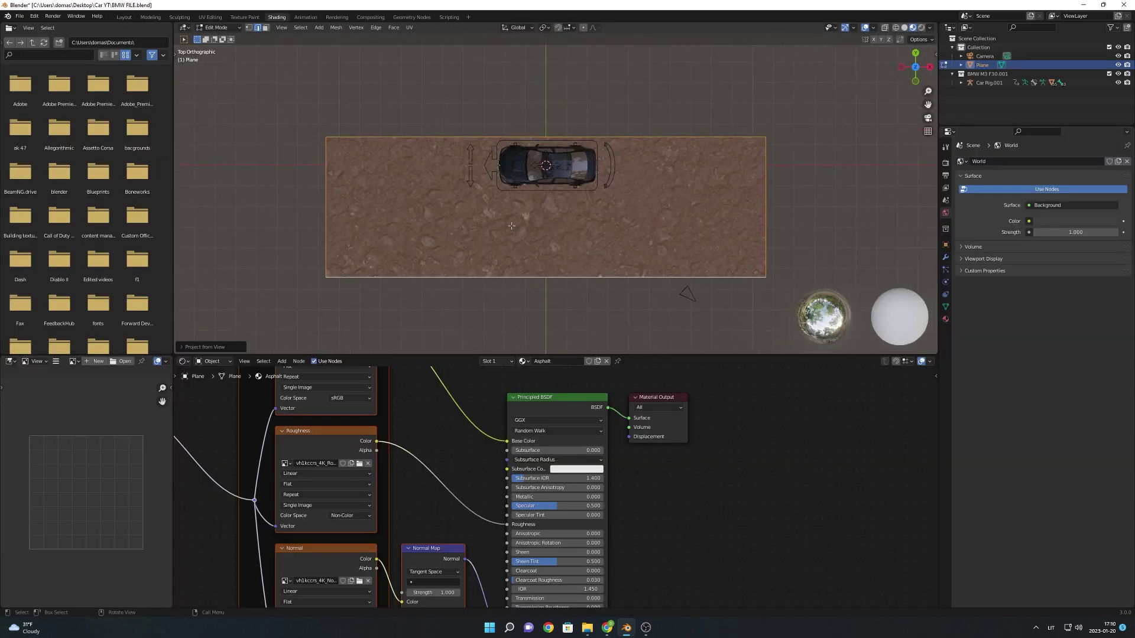
- Enlarge the plane's UV layout in the UV Editing workspace
click(209, 16)
key(s)
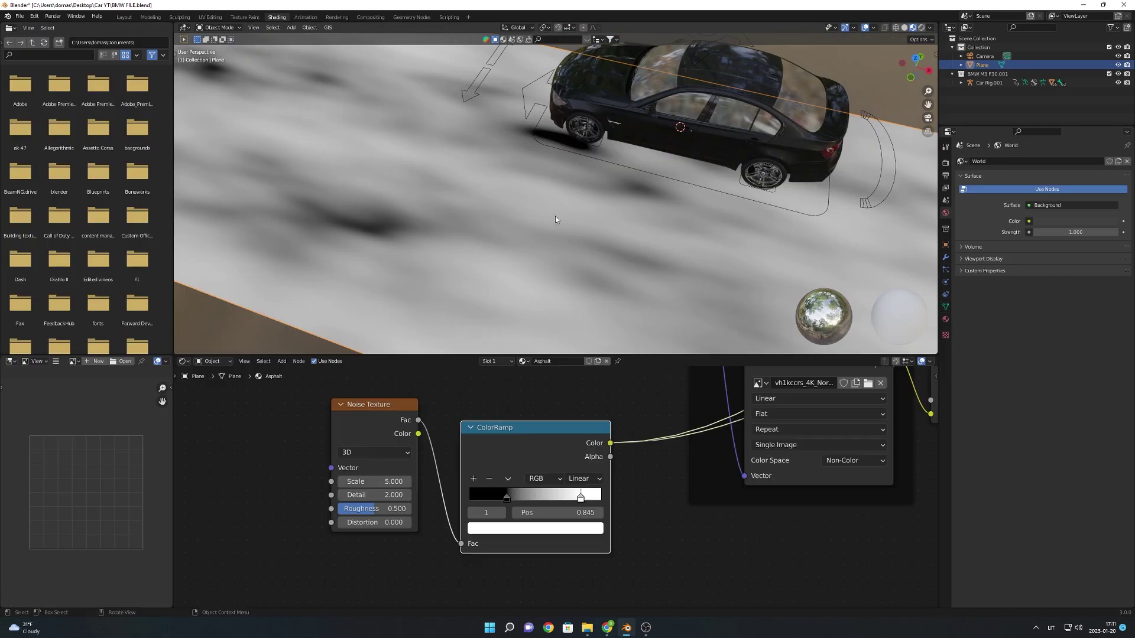
scroll(555, 215, down, 3)
scroll(406, 505, up, 2)
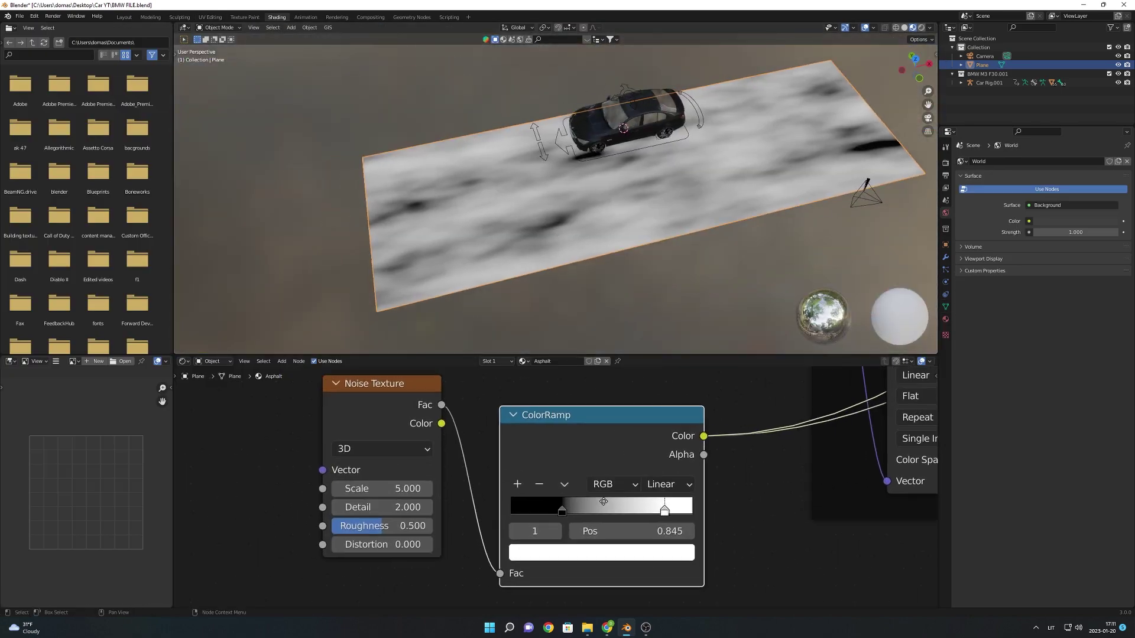
- Add coordinate and mapping nodes to the noise and squash it along X to 0.600
key(ctrl+t)
scroll(603, 501, down, 2)
middle_drag(498, 429, 636, 437)
scroll(473, 560, up, 3)
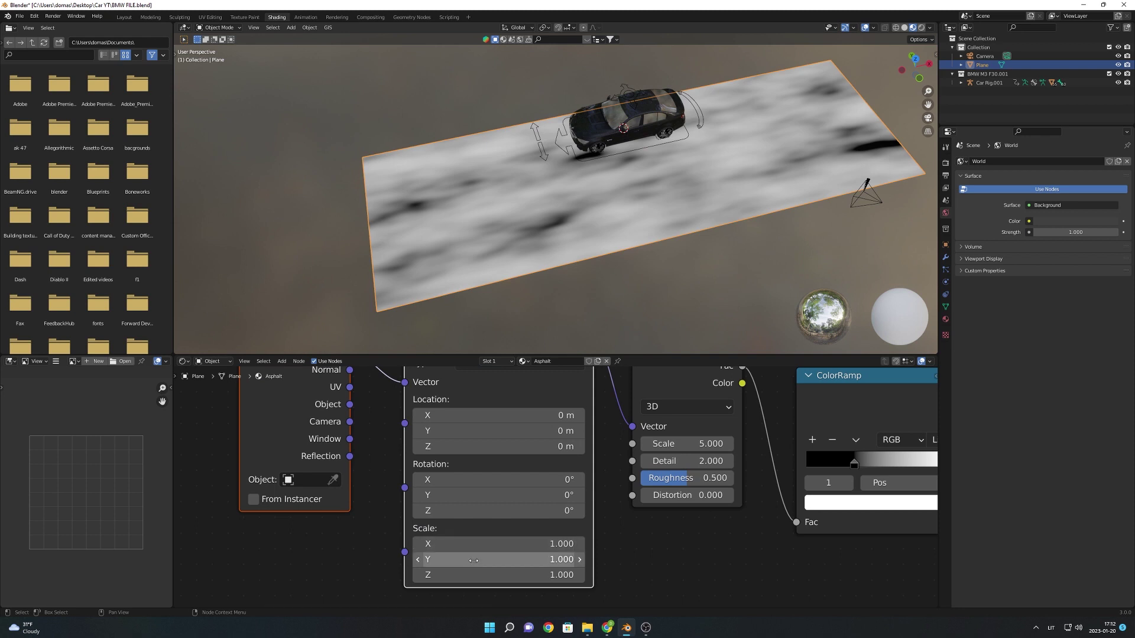
drag(473, 545, 437, 544)
middle_drag(736, 474, 541, 486)
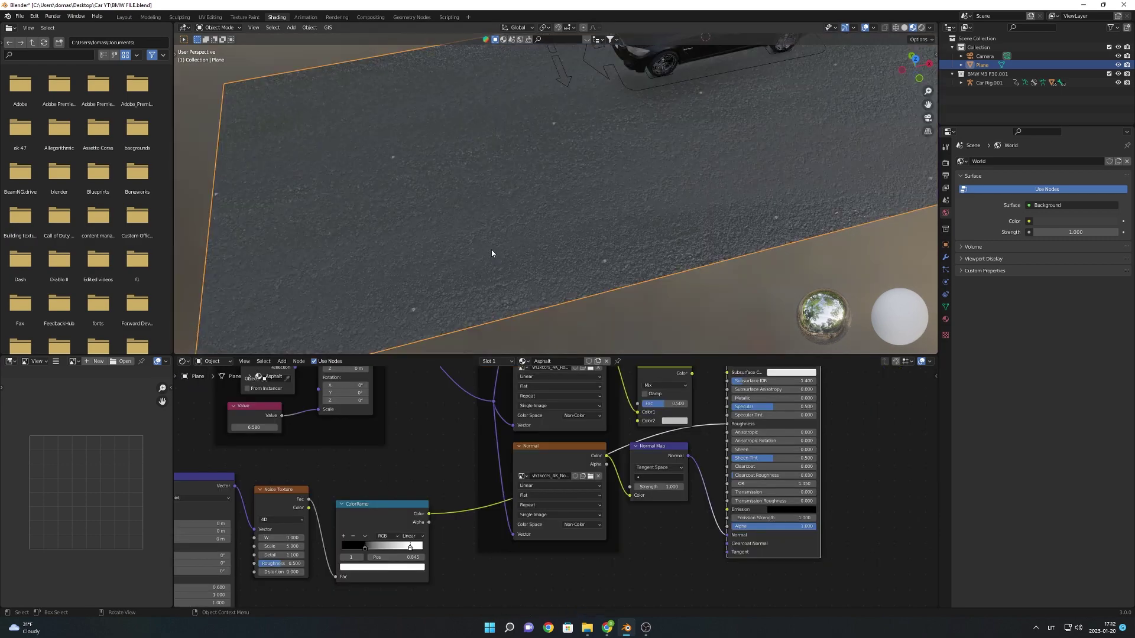
- Orbit to inspect the asphalt and select the road to view its Asphalt material
middle_drag(491, 250, 585, 251)
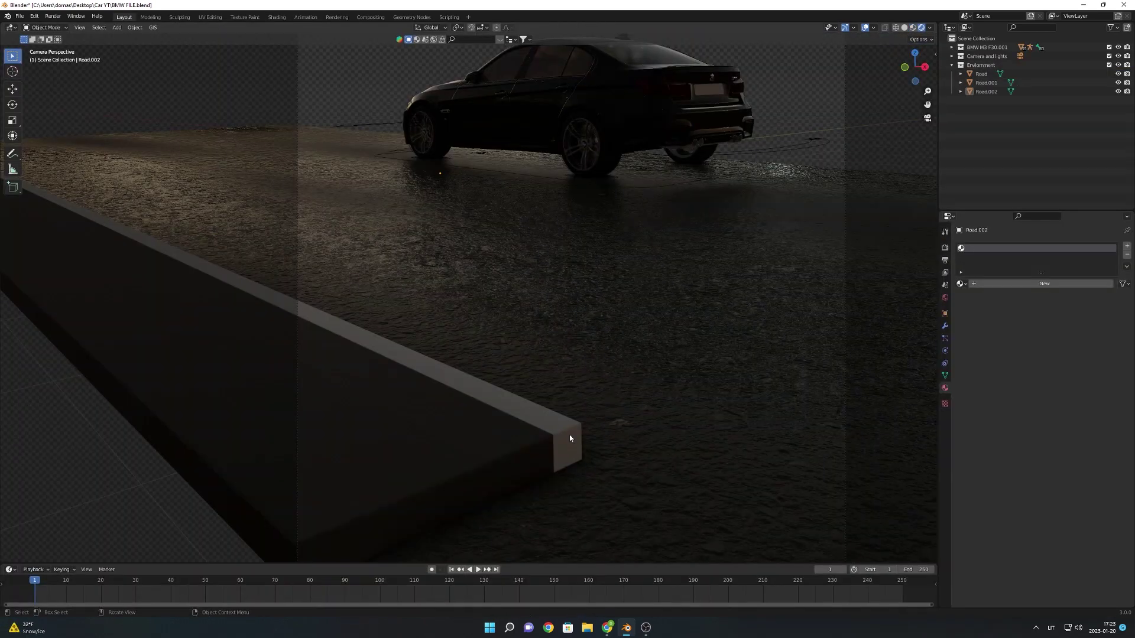
click(570, 438)
click(430, 306)
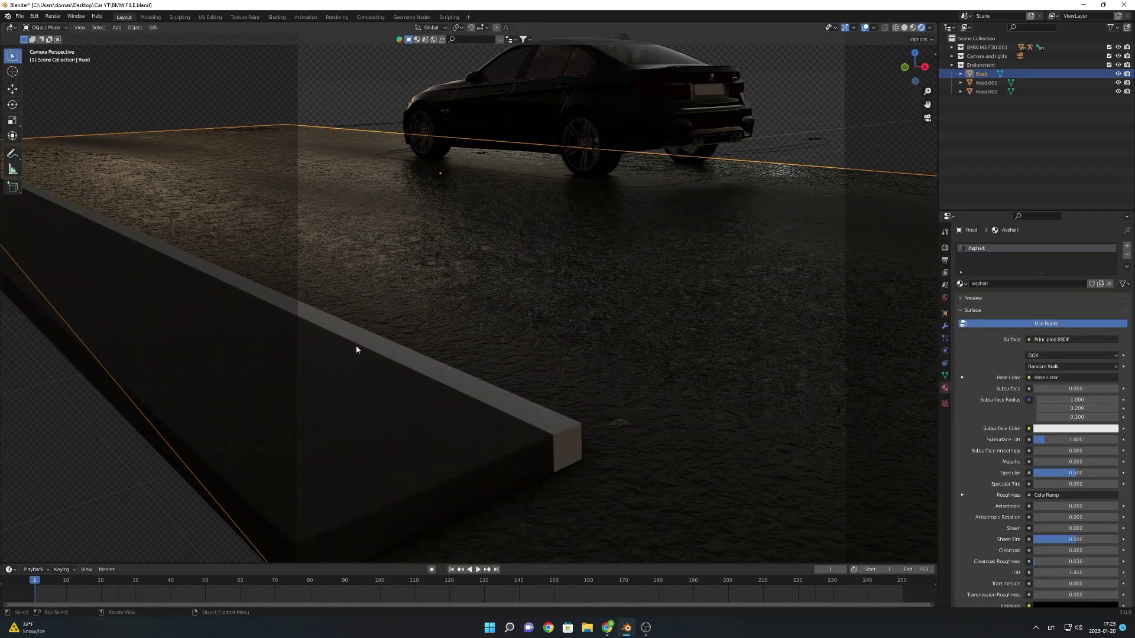
- Shrink the flat cylinder cover to a smaller size and return to Object Mode
click(428, 441)
click(314, 332)
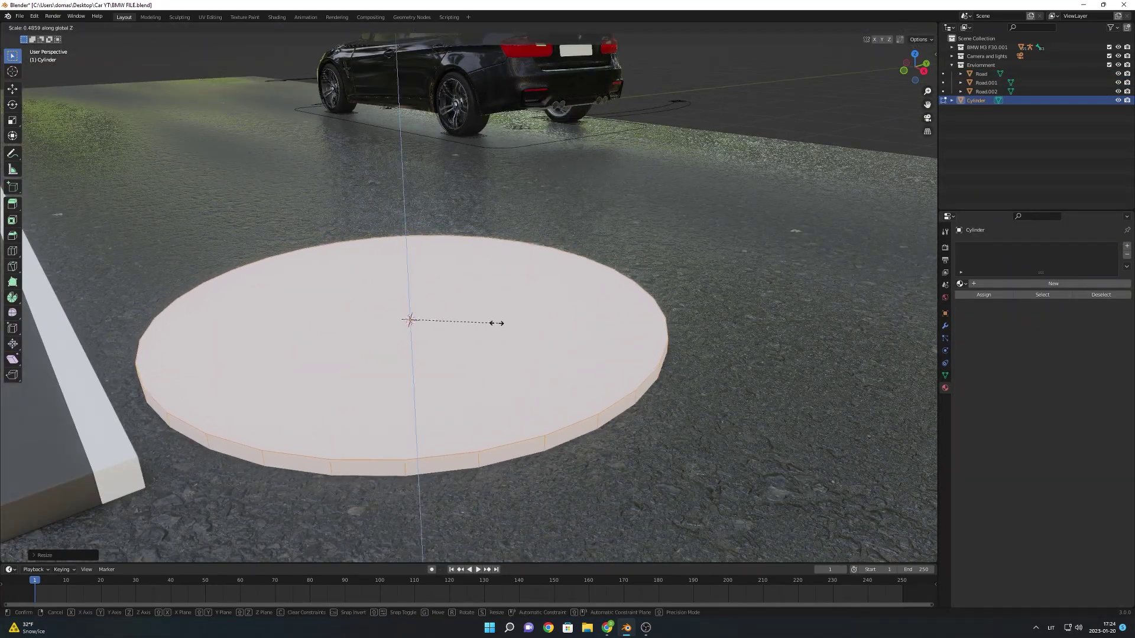
click(460, 329)
key(Tab)
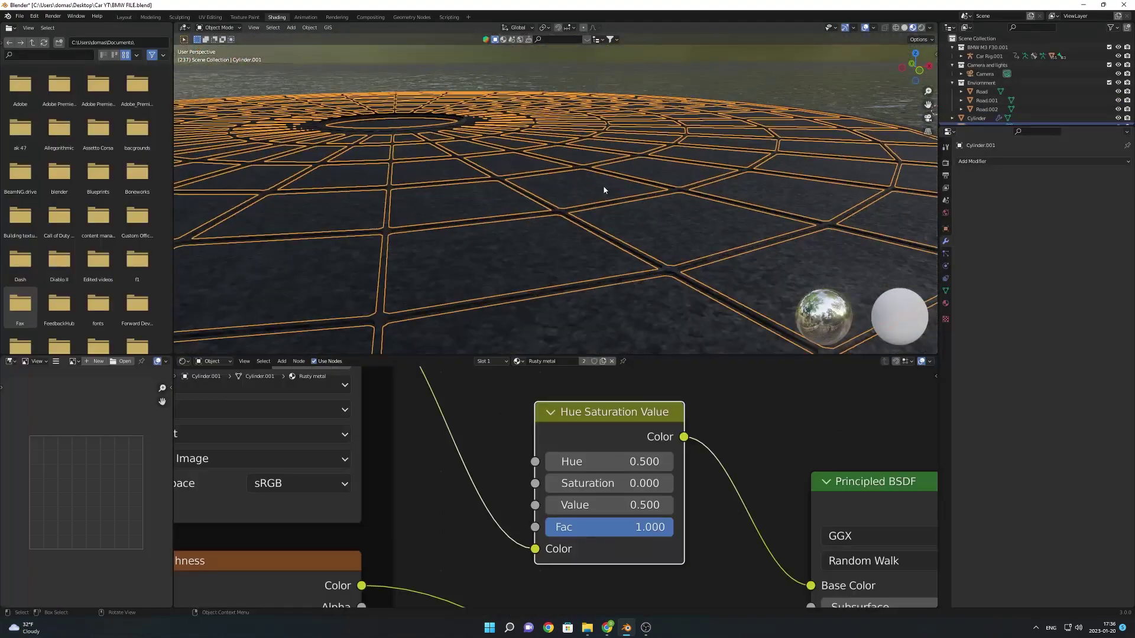
click(643, 224)
- Preview the scene in rendered viewport shading
click(929, 28)
click(921, 28)
scroll(654, 177, down, 5)
- Bevel the Brown tiles curb's vertical corner edge and smooth its shading
click(638, 229)
middle_drag(639, 228, 575, 147)
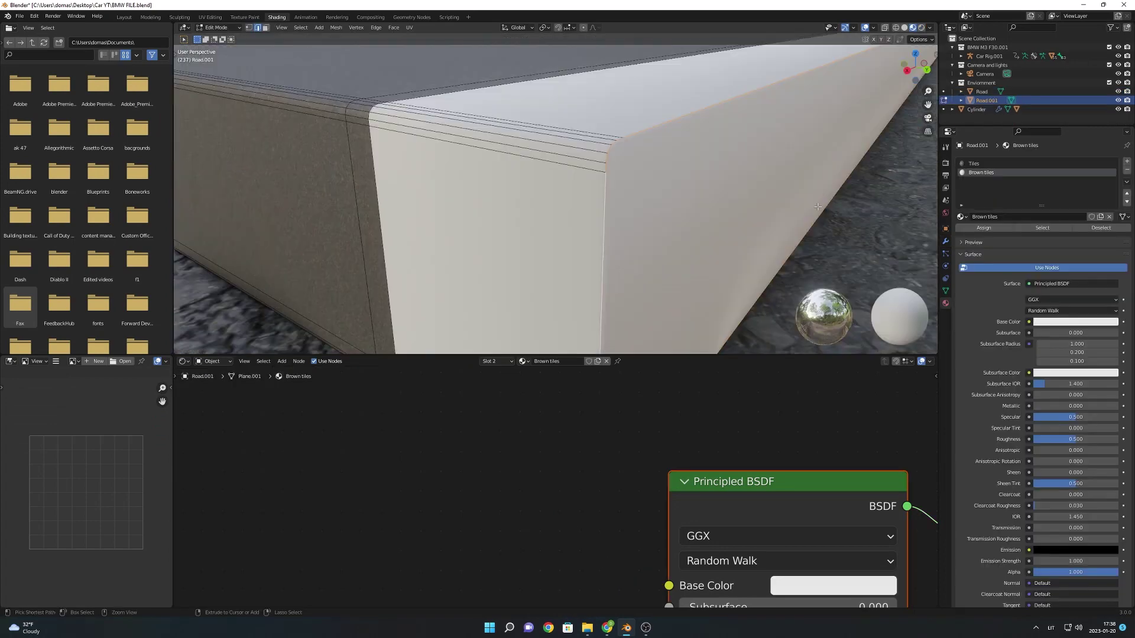
key(ctrl+b)
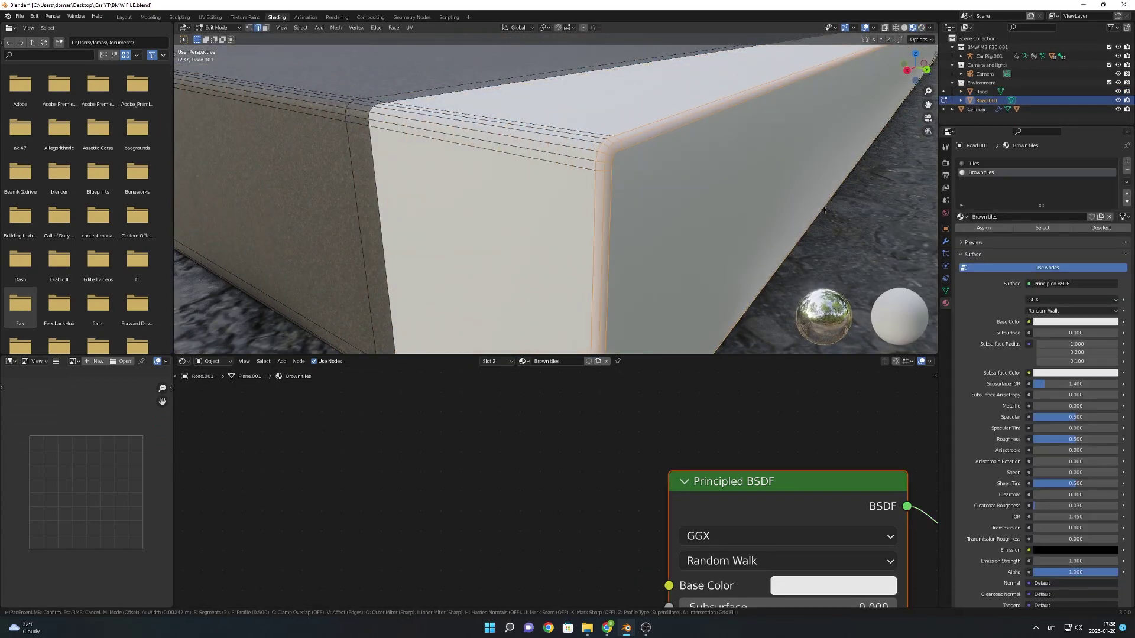
click(824, 210)
right_click(644, 173)
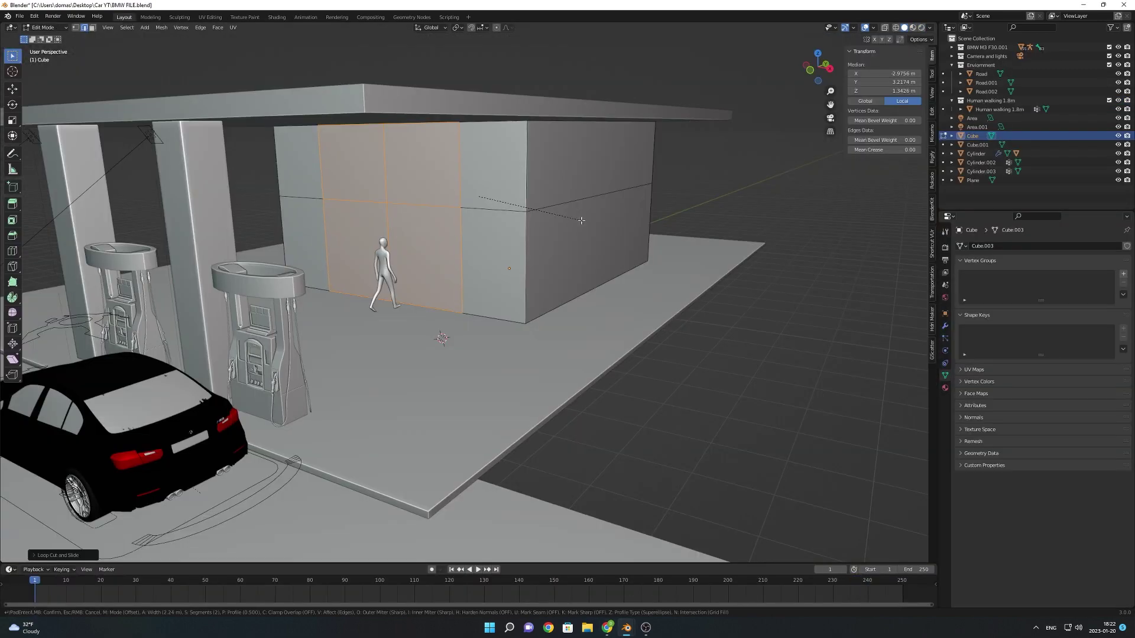
- Place a store shelf asset from the online library on the shop floor
scroll(549, 221, up, 2)
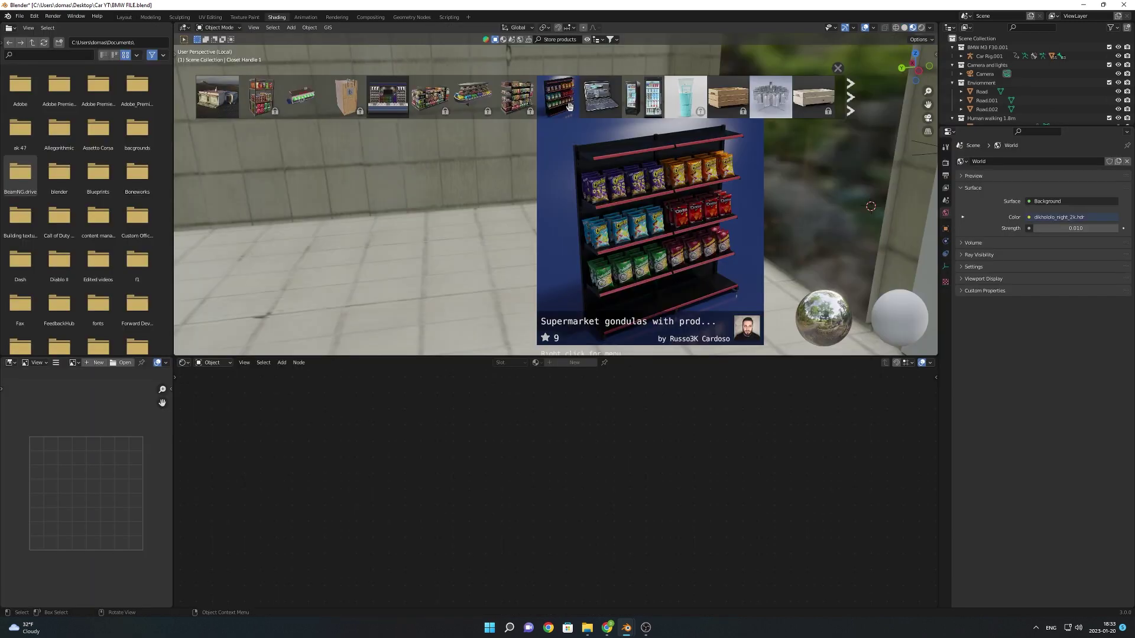
mouse_move(557, 96)
mouse_down()
mouse_move(597, 166)
mouse_move(566, 255)
mouse_up()
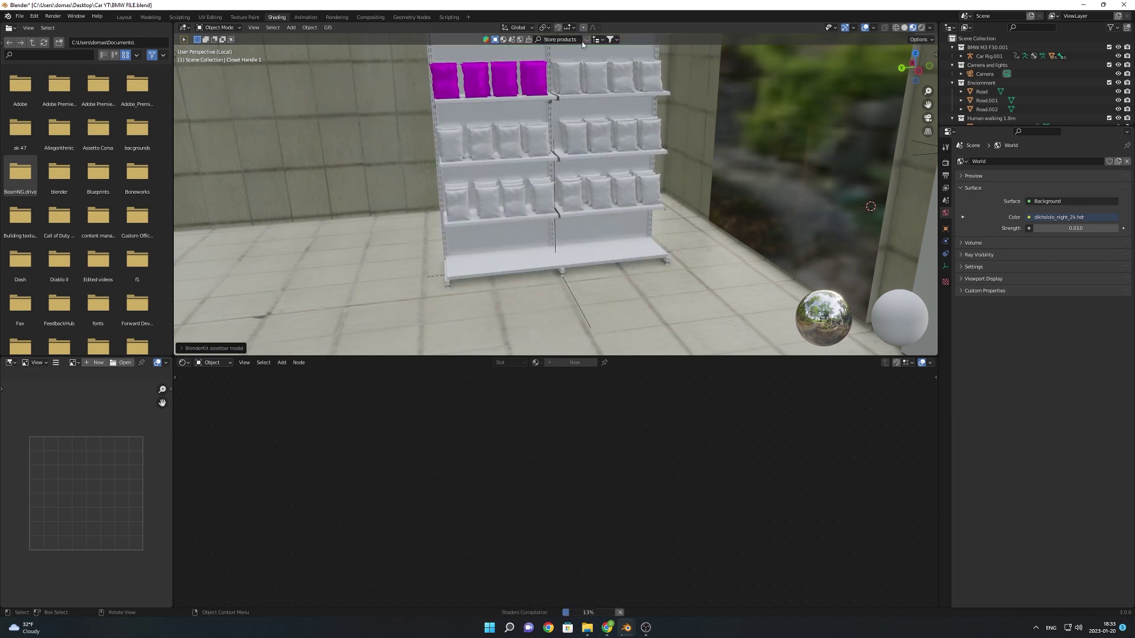
click(585, 40)
mouse_move(635, 110)
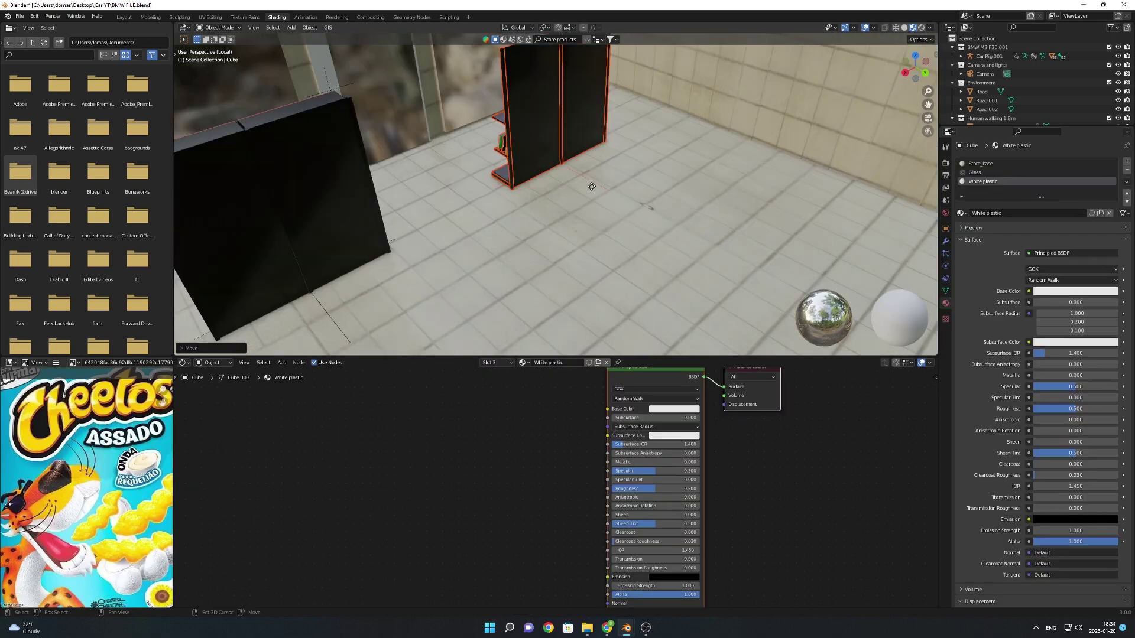
- Duplicate the shelf and slide the copy along the X axis
key(g)
key(x)
click(733, 189)
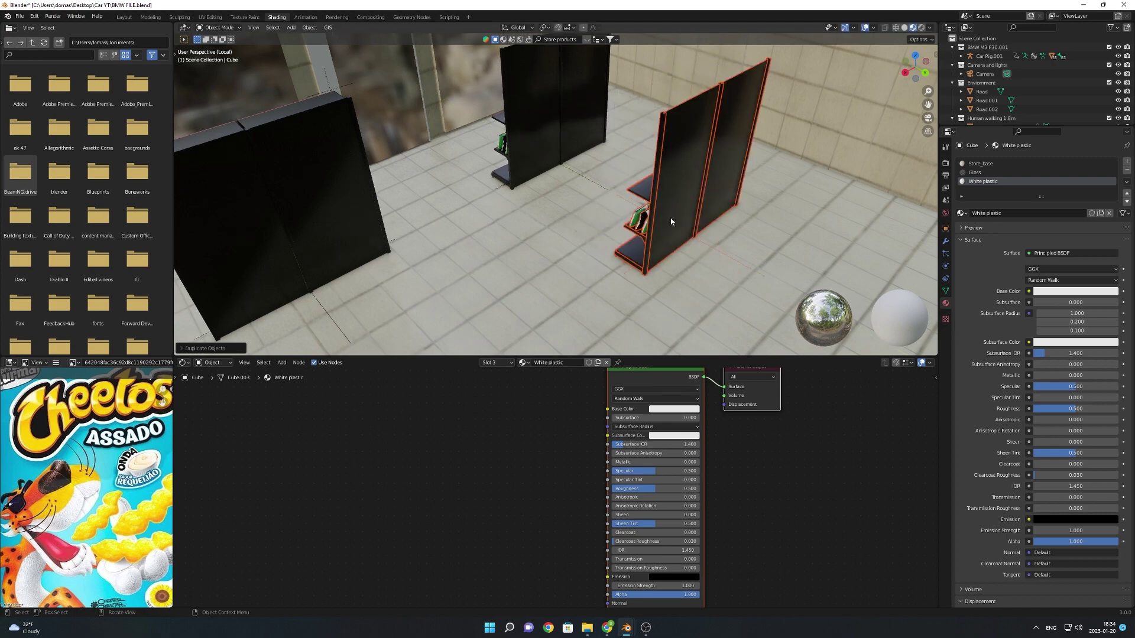
middle_drag(733, 189, 659, 211)
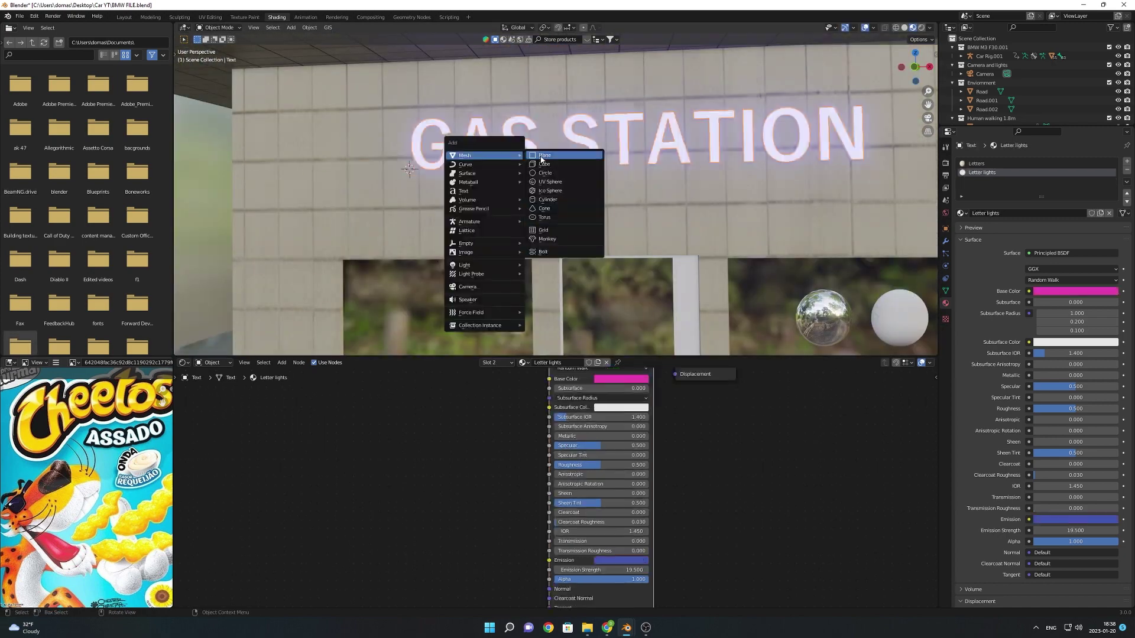
- Add a cube to the scene with Shift+A
key(Escape)
key(shift+a)
mouse_move(508, 174)
click(582, 183)
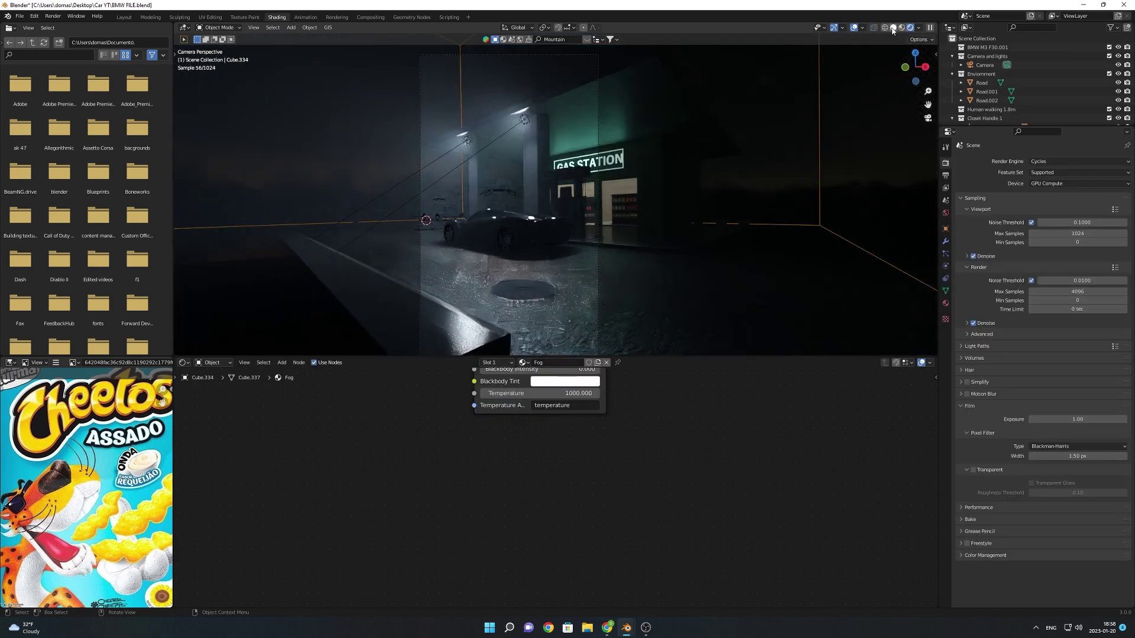
- Review the render, output and view layer pass settings in solid shading
key(z)
click(487, 125)
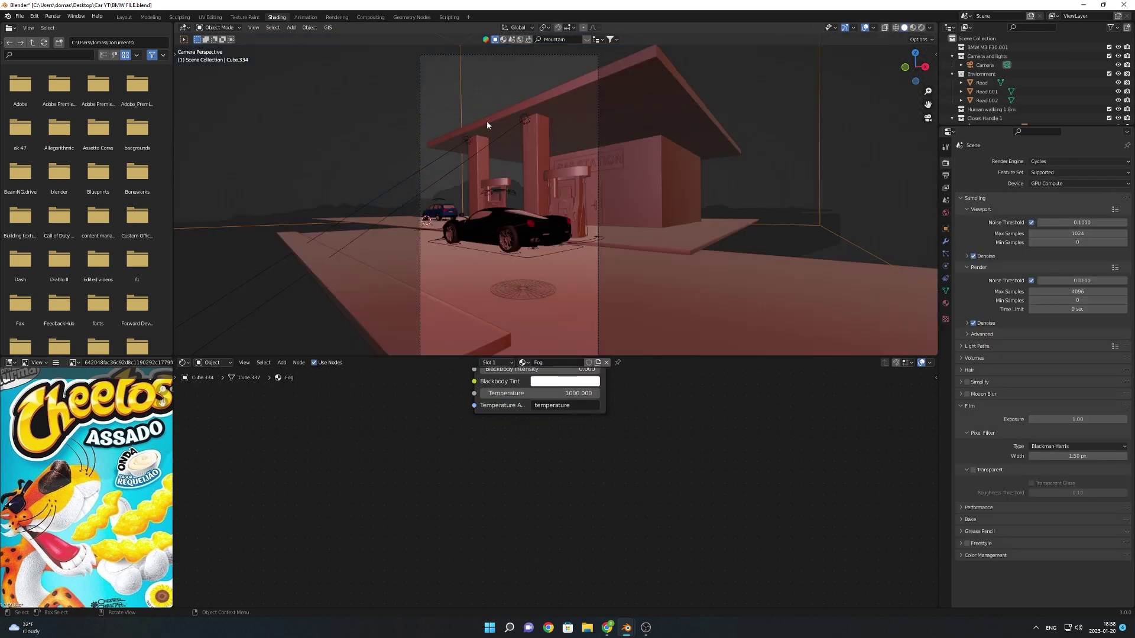
click(499, 98)
click(945, 176)
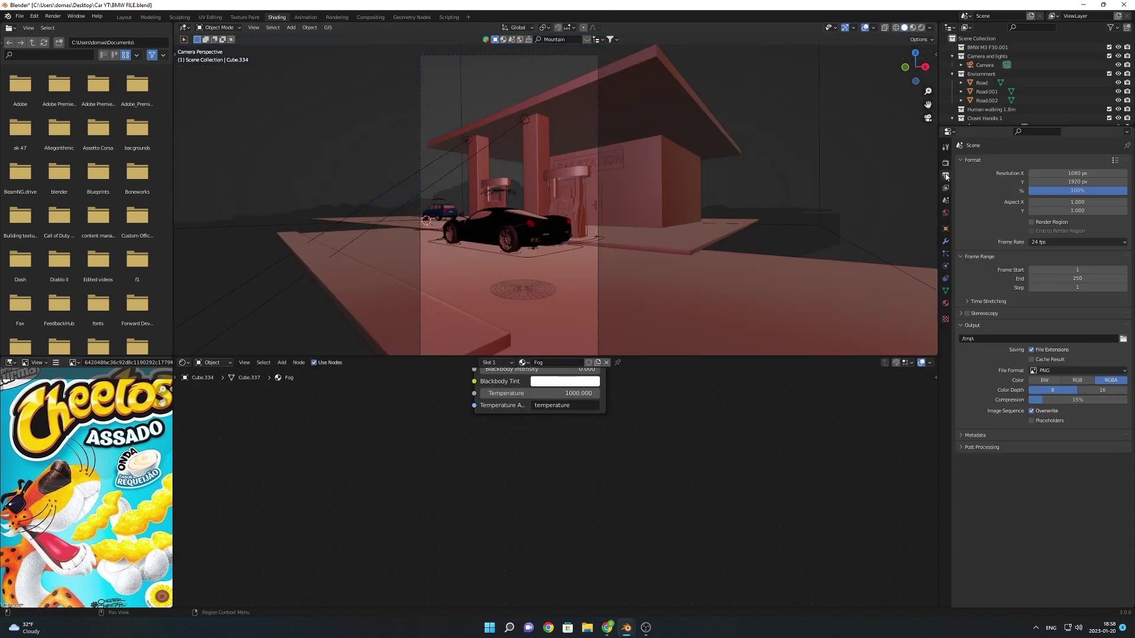
click(944, 188)
click(945, 161)
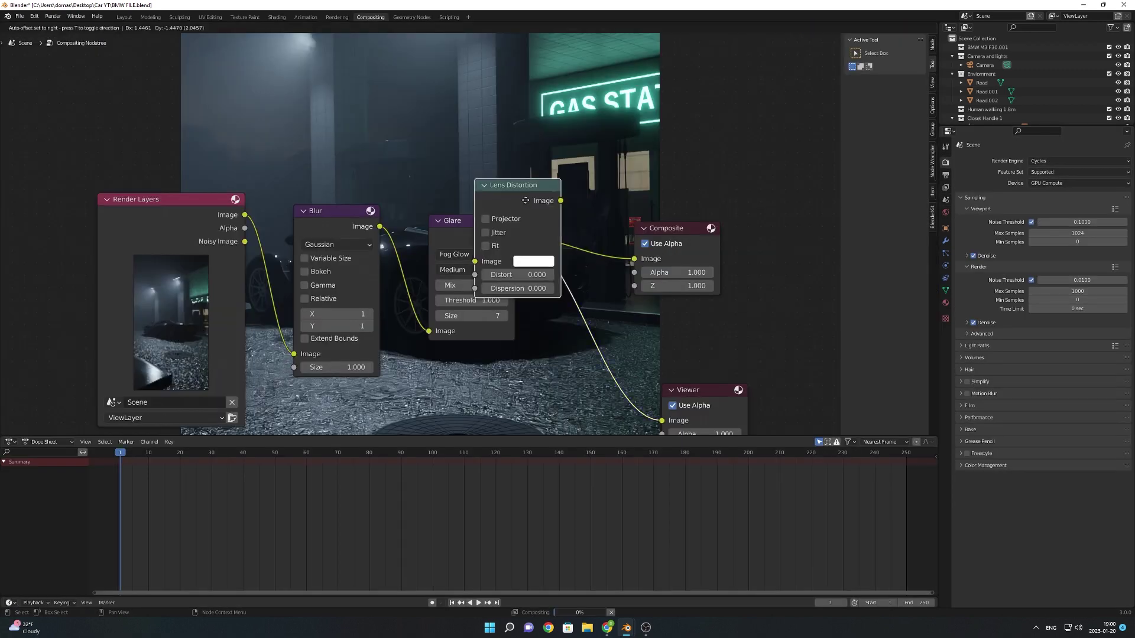
- Arrange the Lens Distortion and Composite nodes, leaving Dispersion at 0
drag(561, 204, 653, 207)
middle_drag(675, 218, 587, 233)
drag(587, 233, 571, 92)
middle_drag(558, 220, 521, 237)
scroll(508, 254, up, 2)
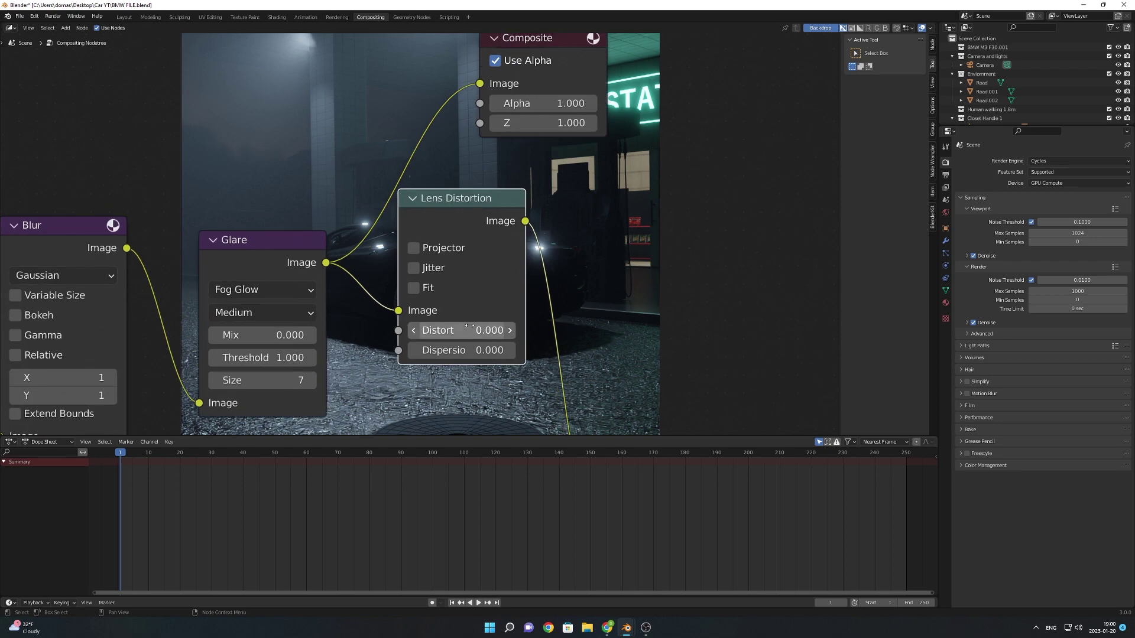
click(462, 350)
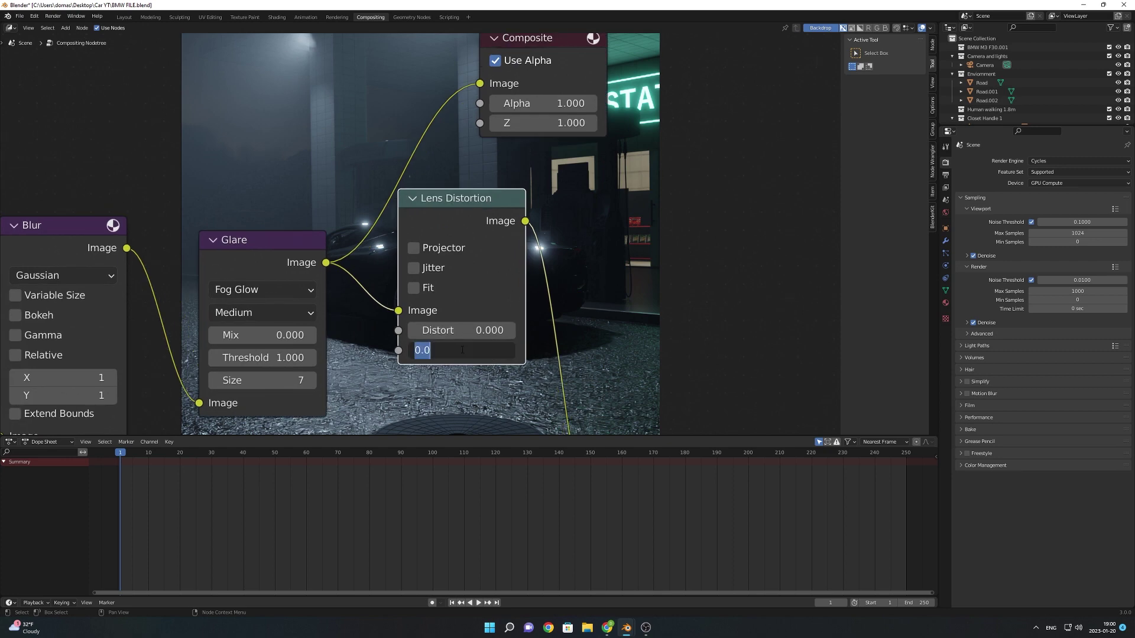
key(Return)
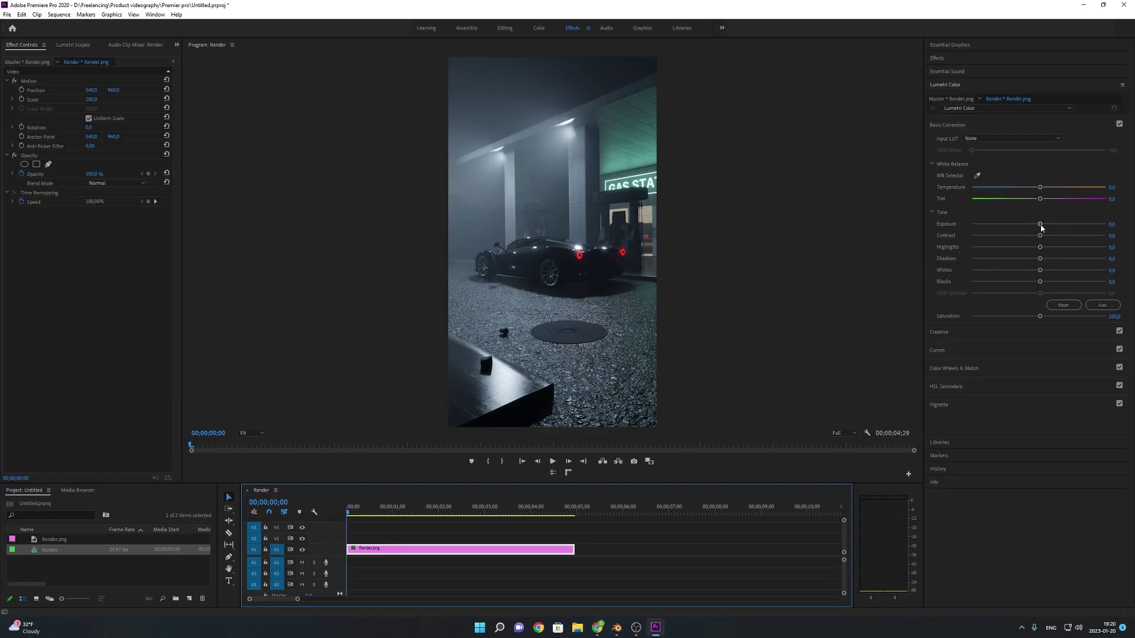
- Raise the Lumetri exposure, adjust whites, and apply the Kodak 2395 film look
drag(1040, 225, 1051, 225)
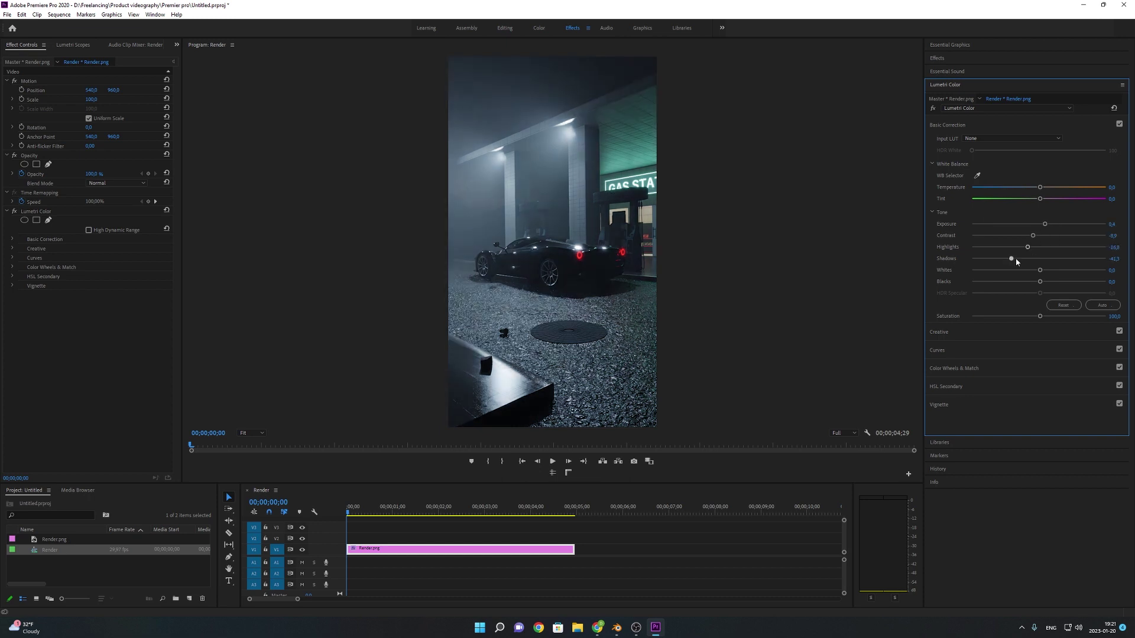
mouse_move(1040, 270)
mouse_down()
mouse_move(1063, 271)
mouse_move(1043, 270)
mouse_up()
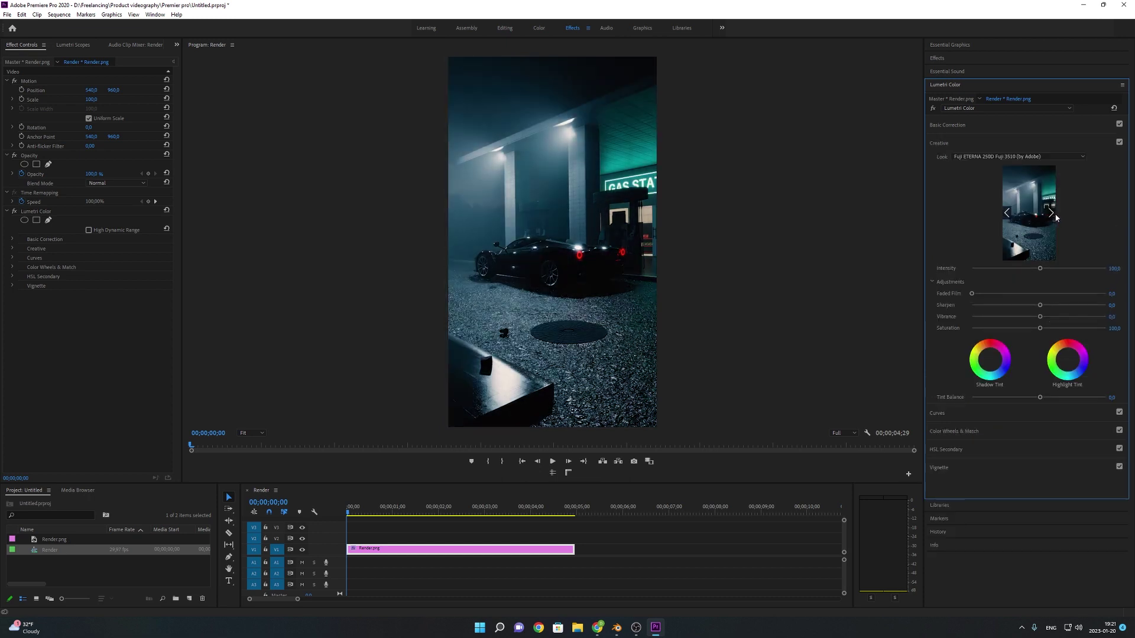
click(1054, 214)
click(1027, 233)
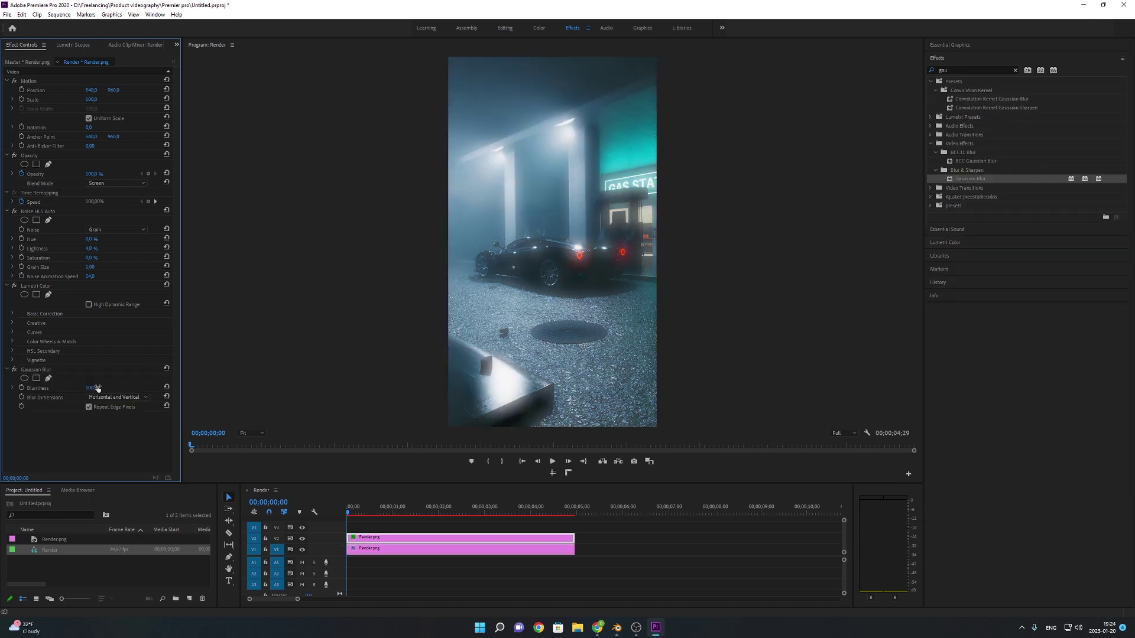
- Set the top copy's Gaussian Blur Blurriness to 20 and show the Lumetri color controls
click(91, 388)
text(20)
key(Return)
click(270, 333)
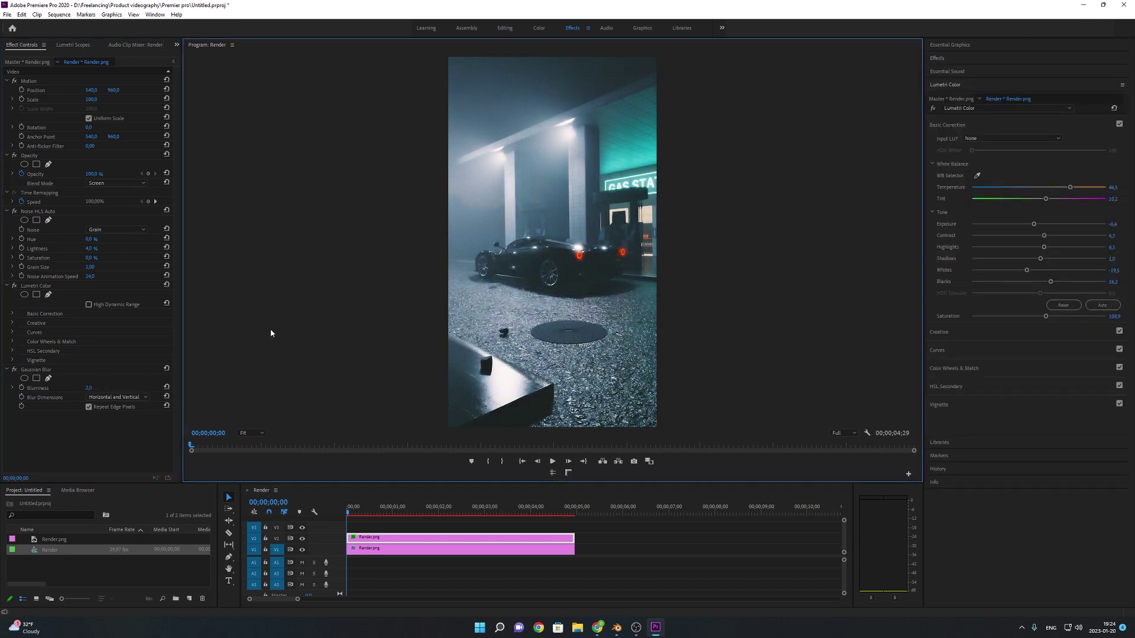